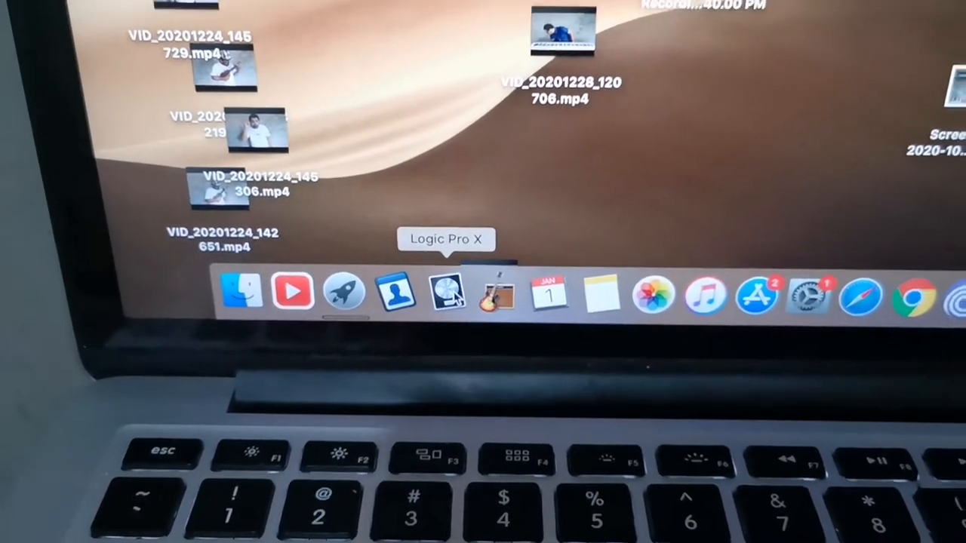
Start a new empty Logic Pro X project with one Software Instrument track
{"action": "left_click", "coordinate": [450, 293]}
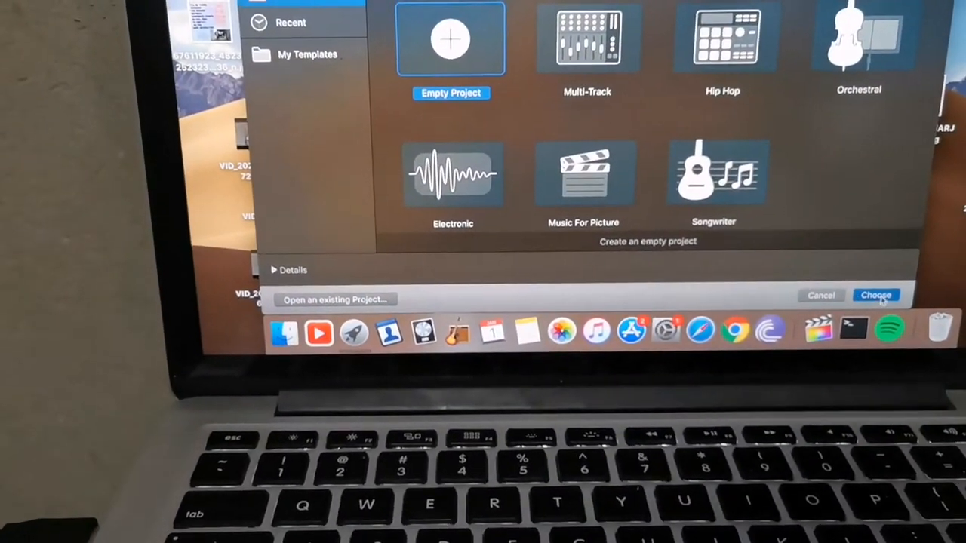
{"action": "left_click", "coordinate": [878, 296]}
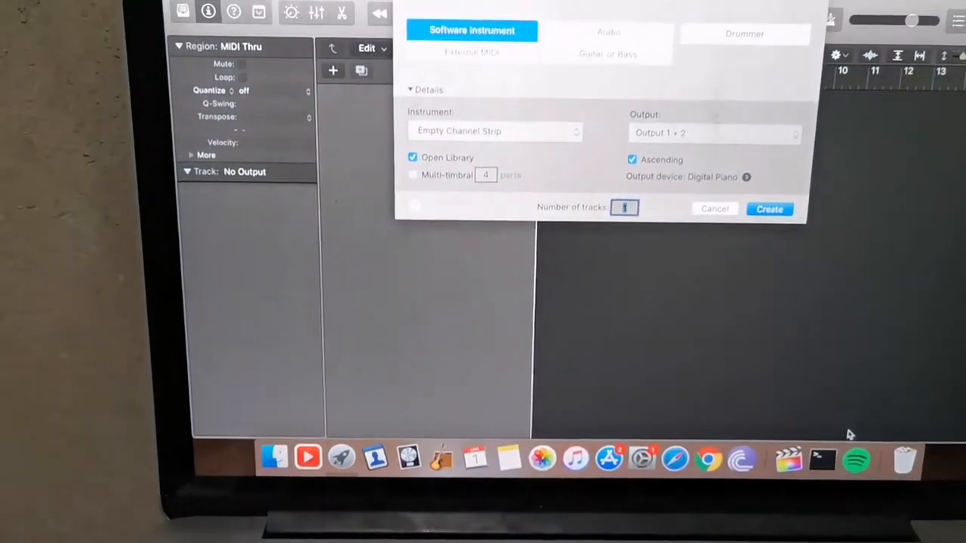
{"action": "left_click", "coordinate": [769, 209]}
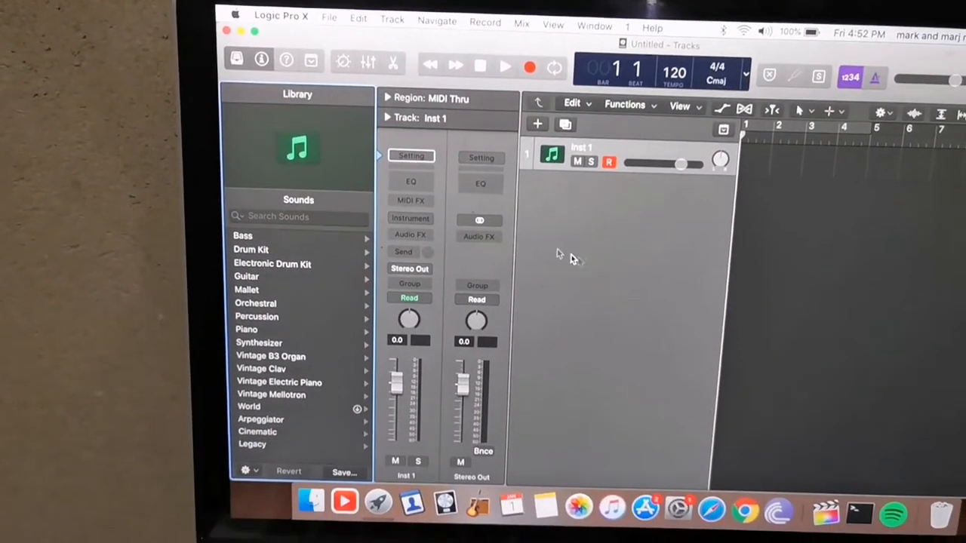
{"action": "mouse_move", "coordinate": [598, 178]}
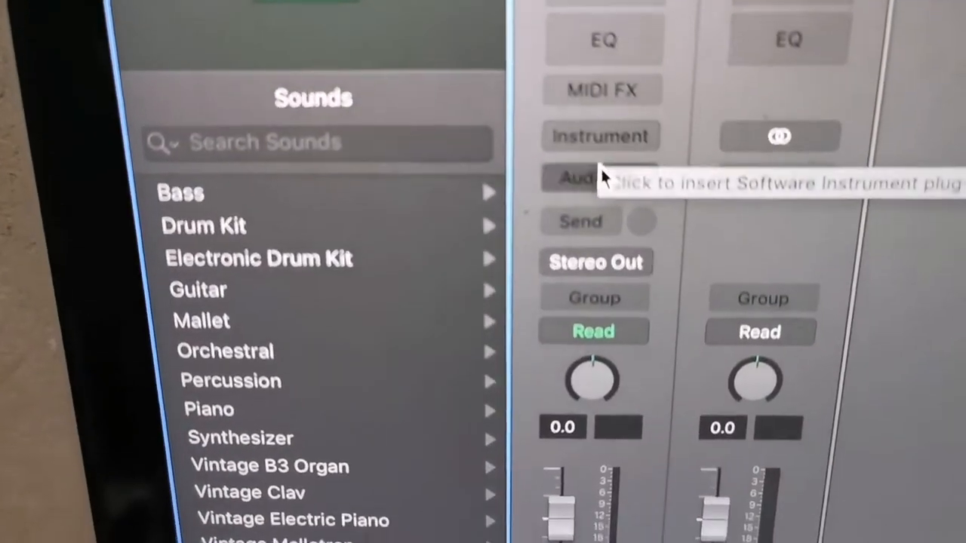
Load Kontakt in Stereo as the instrument on the new track's channel strip
{"action": "left_click", "coordinate": [599, 135]}
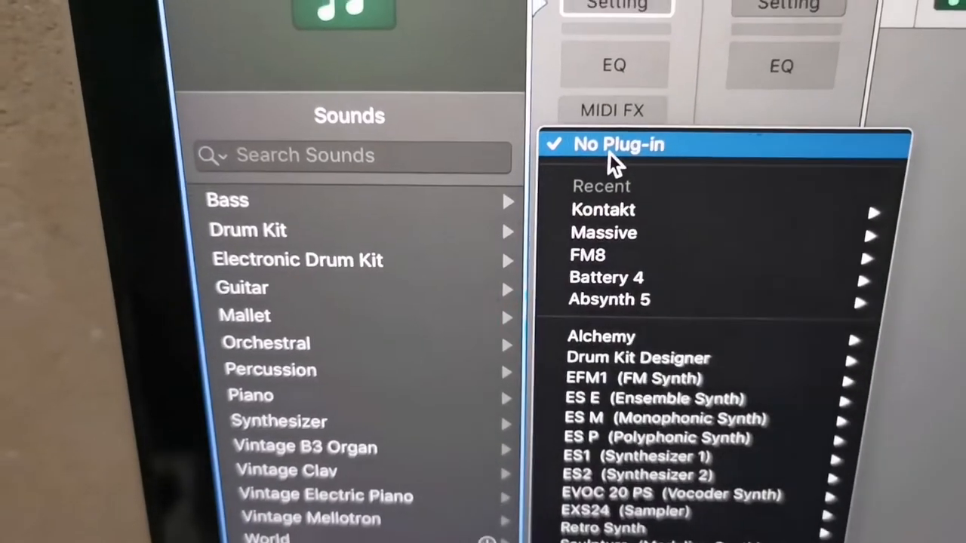
{"action": "mouse_move", "coordinate": [286, 188]}
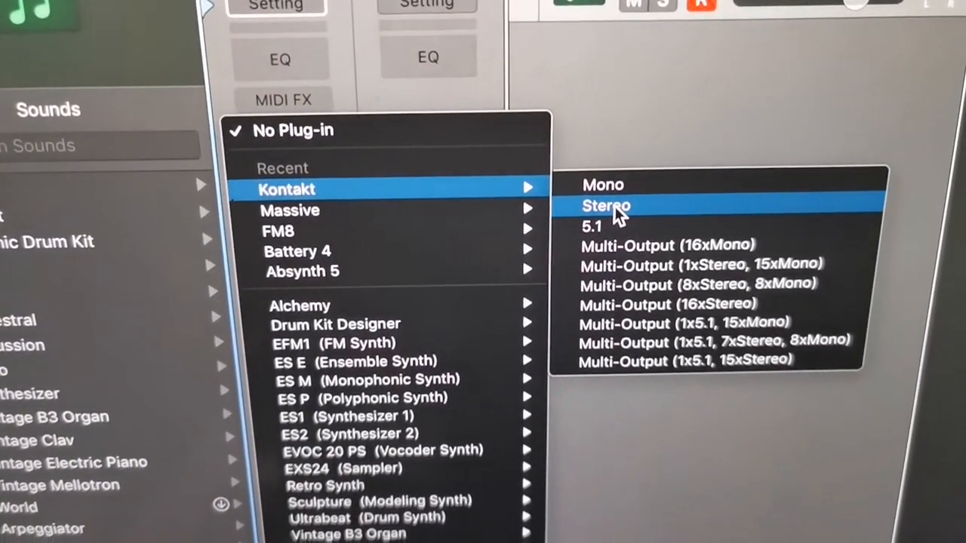
{"action": "left_click", "coordinate": [615, 206]}
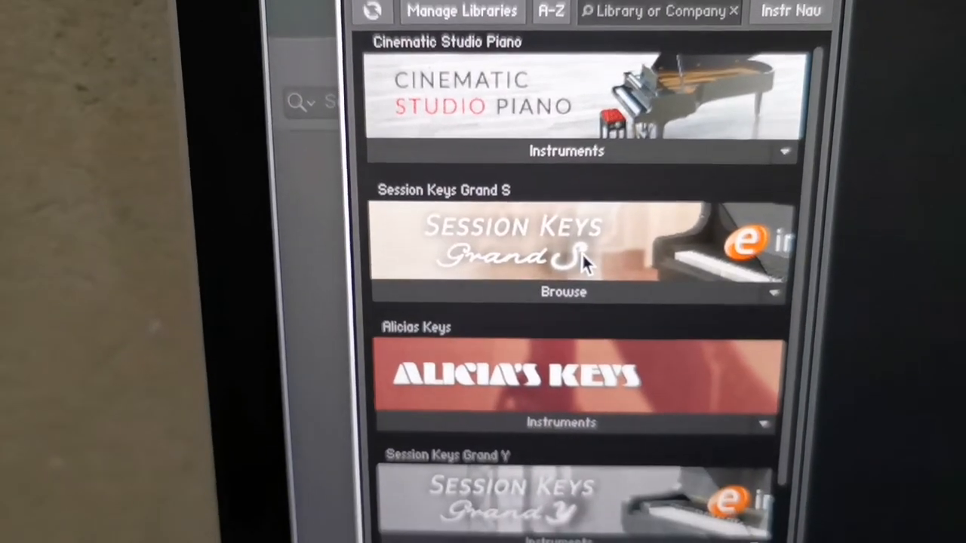
{"action": "scroll", "coordinate": [526, 253], "scroll_direction": "down", "scroll_amount": 2}
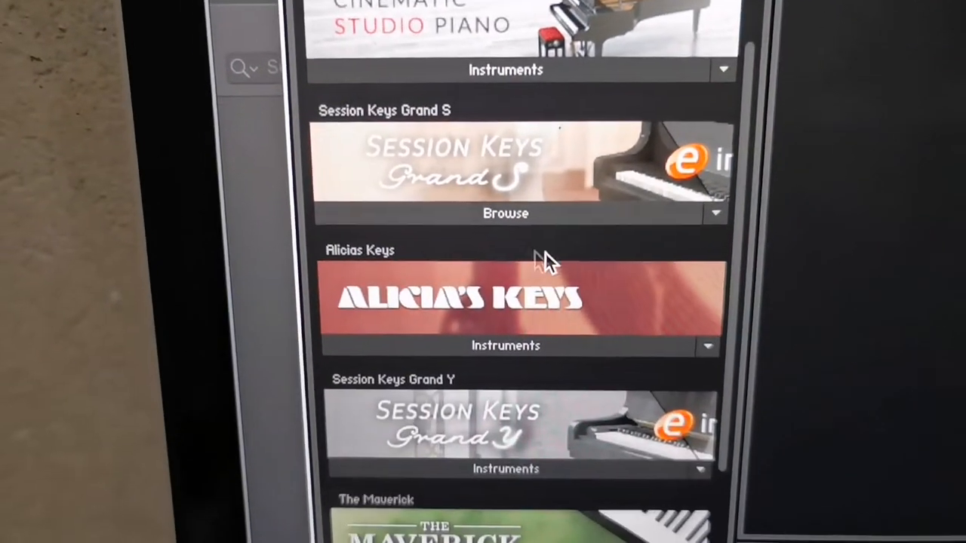
{"action": "scroll", "coordinate": [513, 234], "scroll_direction": "down", "scroll_amount": 3}
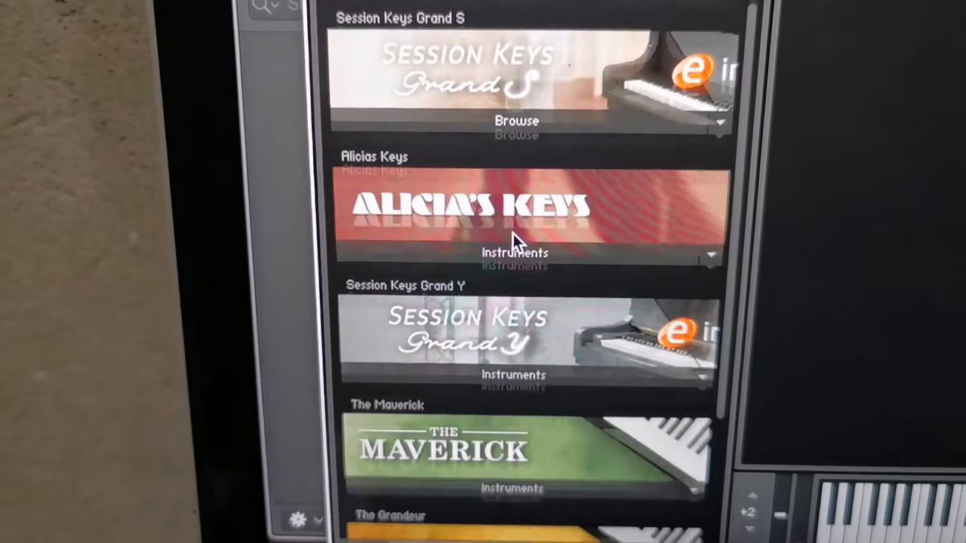
{"action": "scroll", "coordinate": [523, 283], "scroll_direction": "down", "scroll_amount": 1}
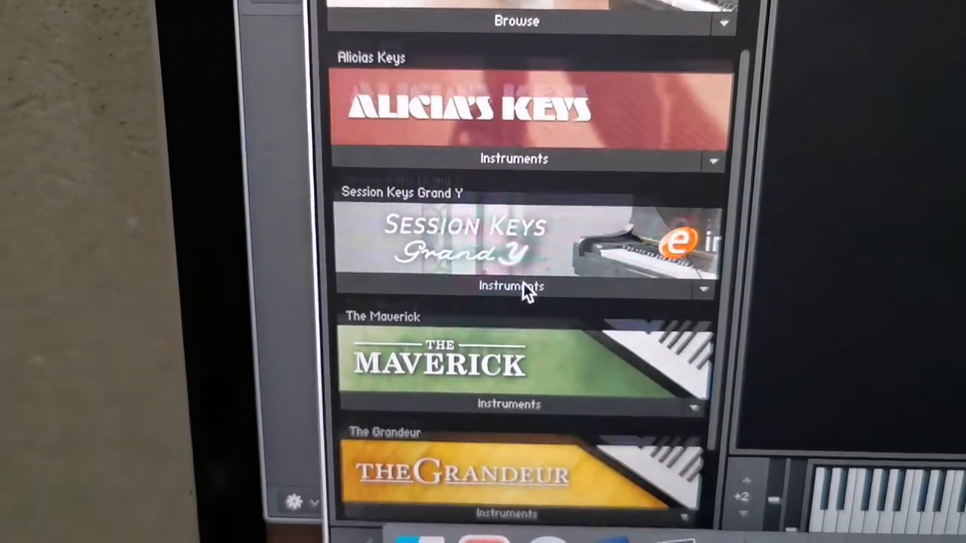
{"action": "scroll", "coordinate": [528, 287], "scroll_direction": "down", "scroll_amount": 2}
{"action": "scroll", "coordinate": [517, 421], "scroll_direction": "down", "scroll_amount": 2}
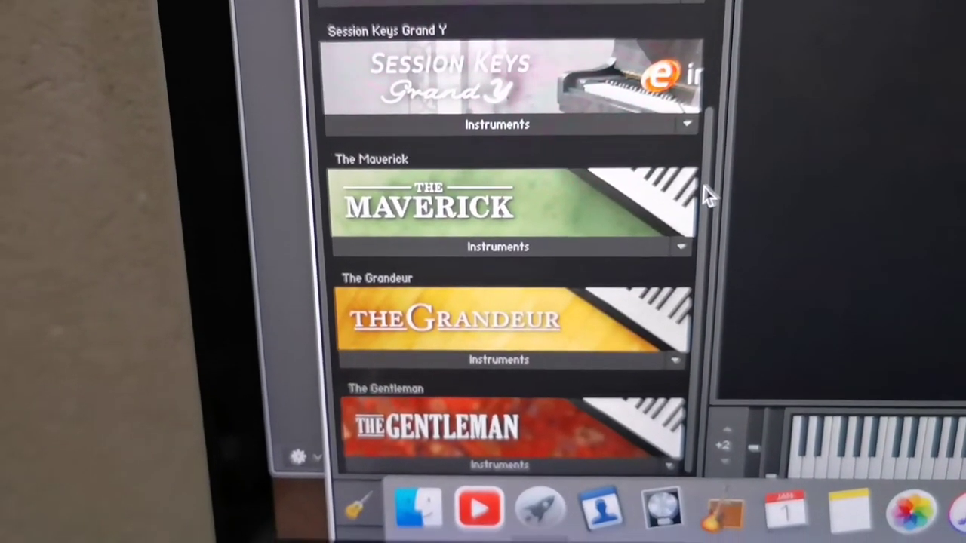
{"action": "mouse_move", "coordinate": [707, 190]}
{"action": "left_mouse_down"}
{"action": "mouse_move", "coordinate": [707, 118]}
{"action": "mouse_move", "coordinate": [700, 245]}
{"action": "left_mouse_up"}
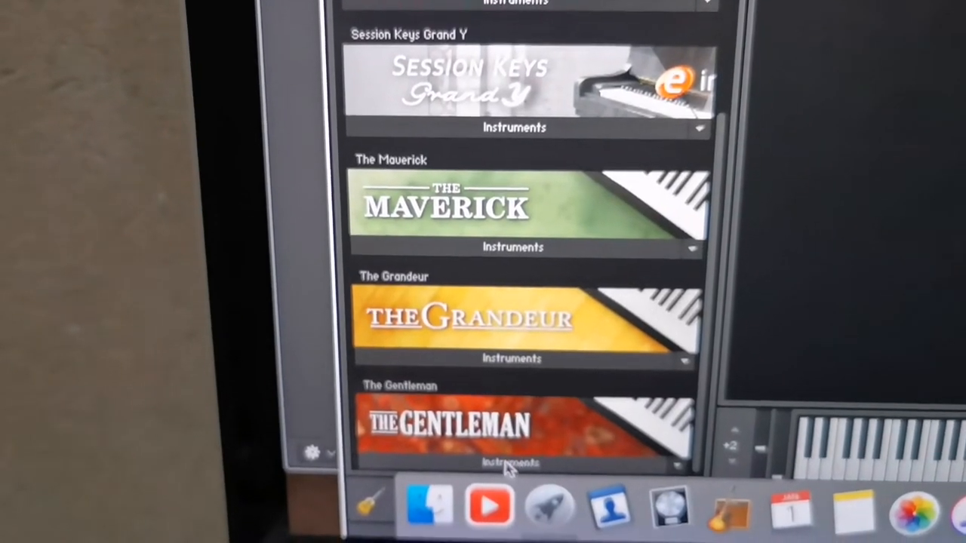
Load The Gentleman.nki piano from its library into the Kontakt rack
{"action": "left_click", "coordinate": [511, 460]}
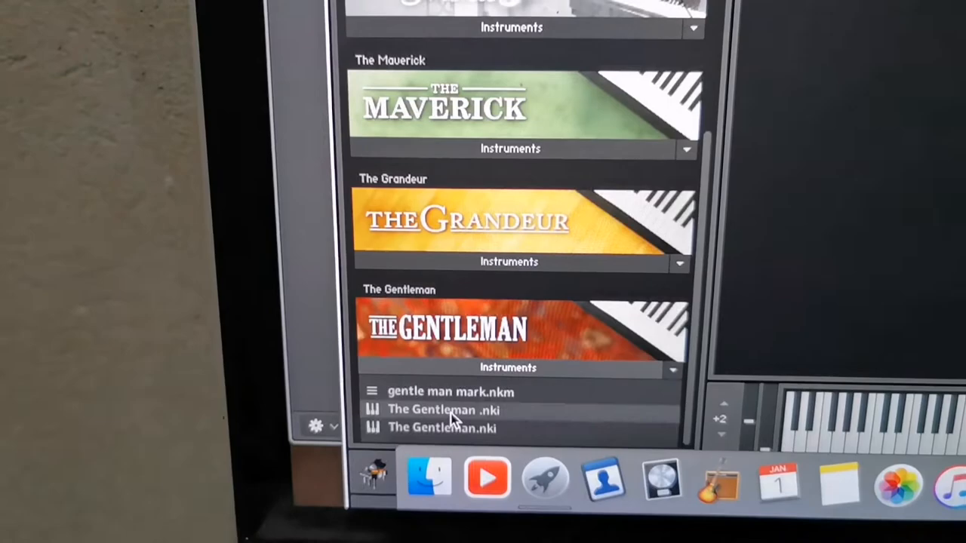
{"action": "double_click", "coordinate": [452, 413]}
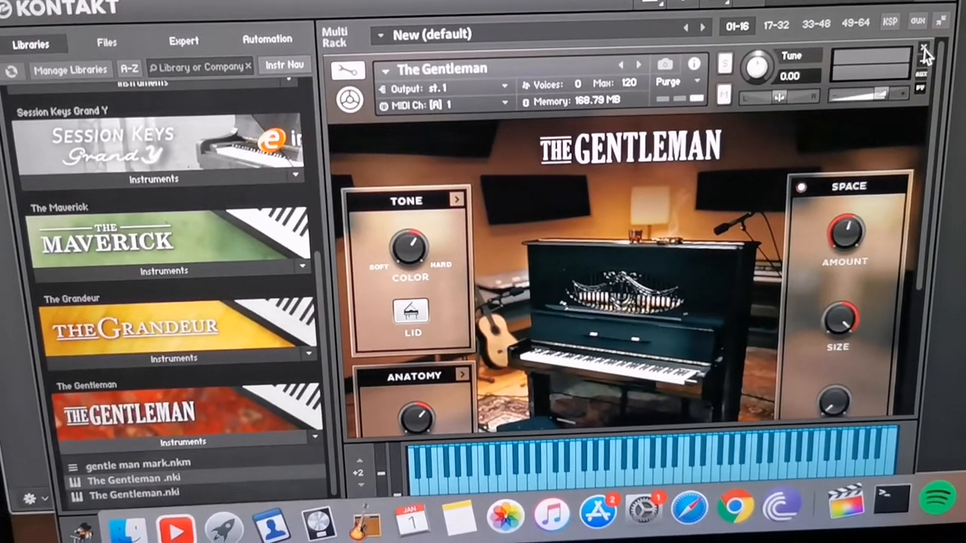
Remove The Gentleman and load Session Keys - Grand Y.nki in its place
{"action": "left_click", "coordinate": [923, 50]}
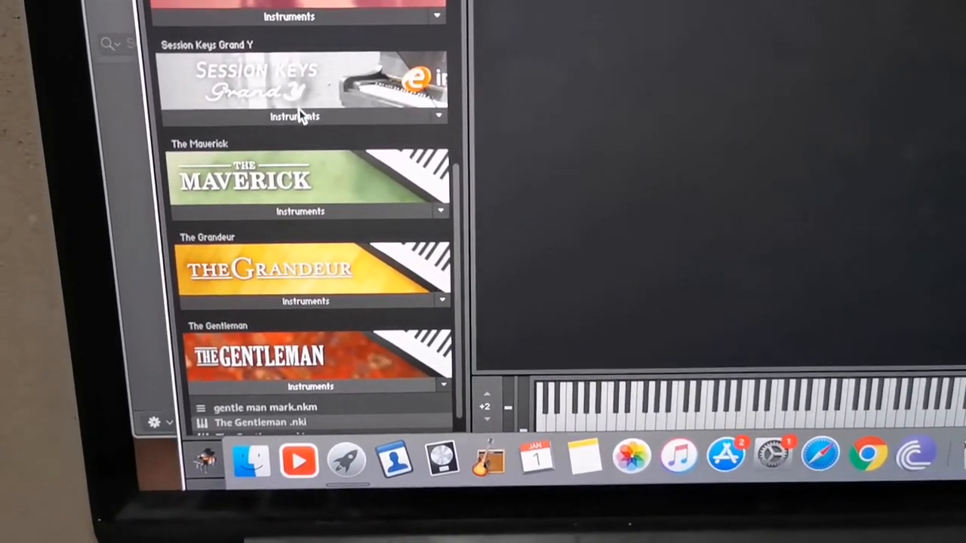
{"action": "left_click", "coordinate": [306, 127]}
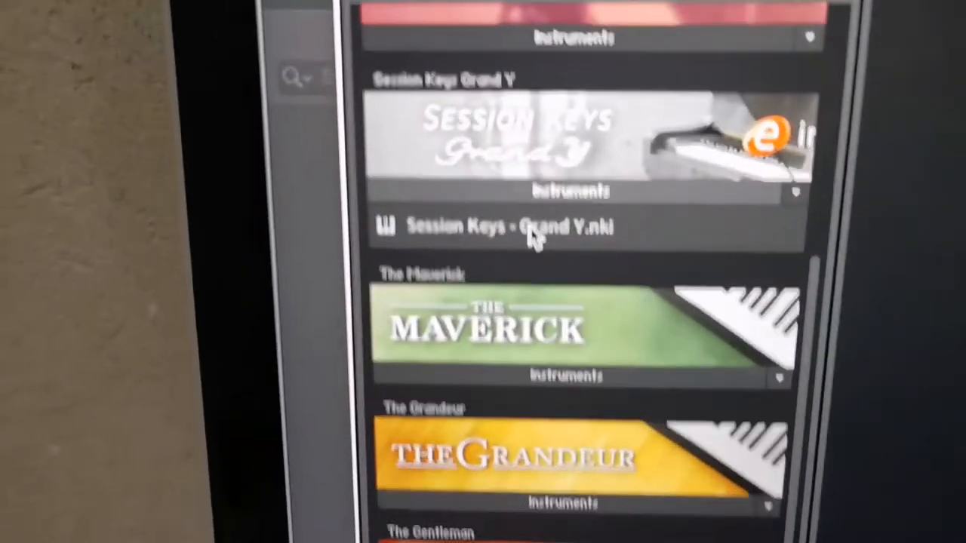
{"action": "double_click", "coordinate": [533, 236]}
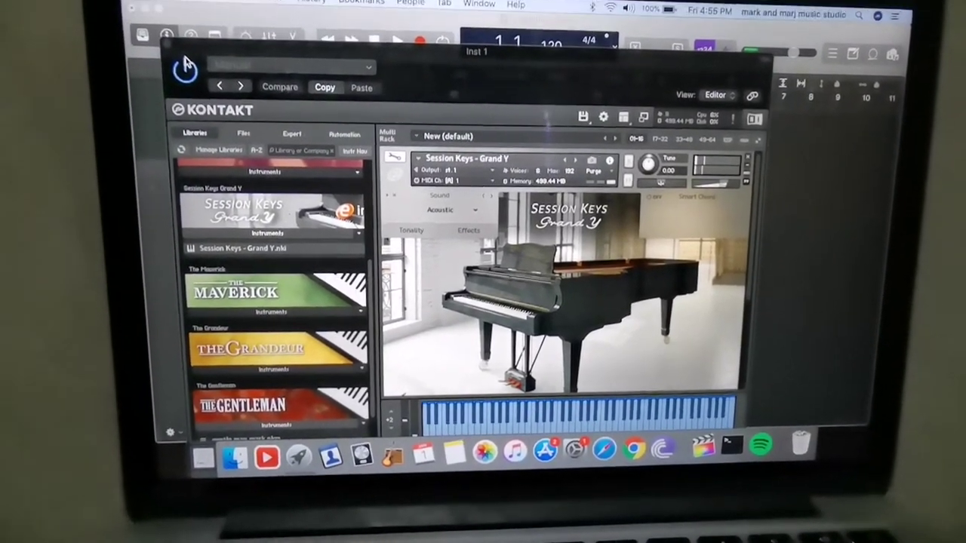
Show Session Keys Grand Y's Effects page with its equalizer and effect controls
{"action": "left_click", "coordinate": [462, 218]}
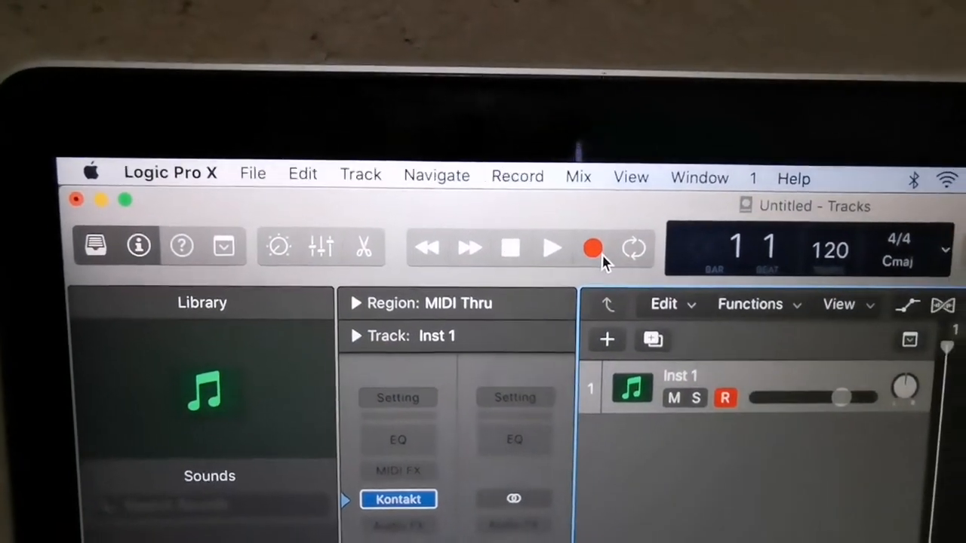
Record the piano performance onto the Inst 1 track as a new MIDI region
{"action": "left_click", "coordinate": [634, 261]}
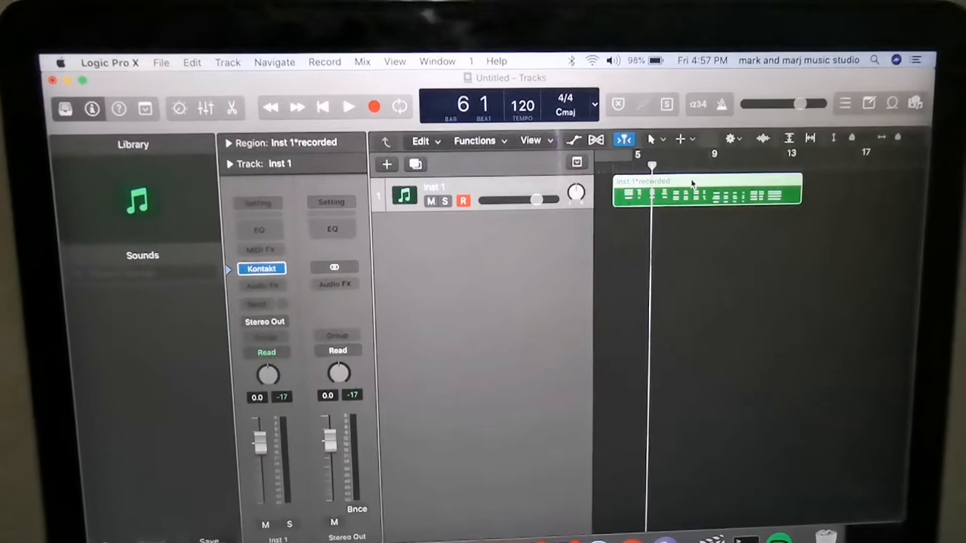
Review the recorded notes in the Piano Roll, play back from bar 4 beat 3, and check a note's velocity
{"action": "double_click", "coordinate": [697, 179]}
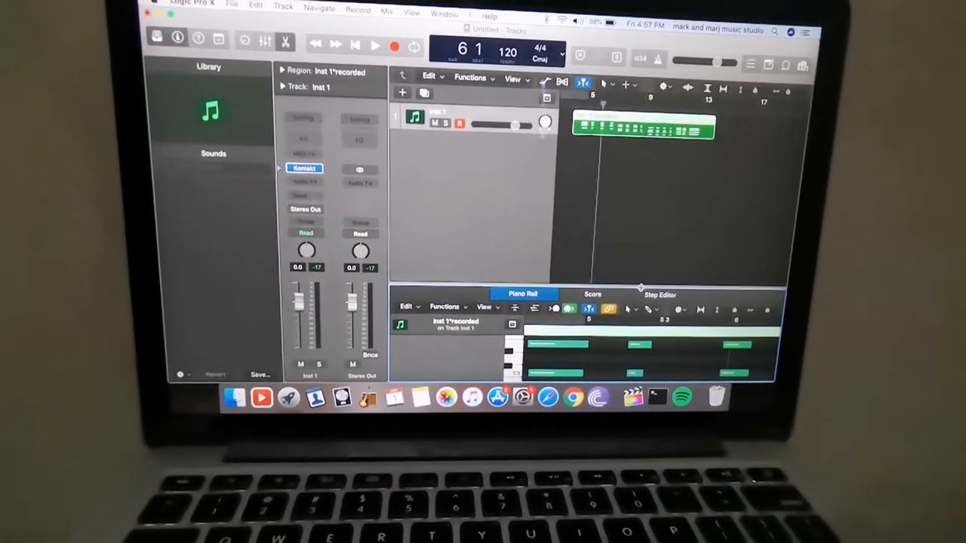
{"action": "left_click_drag", "start_coordinate": [630, 293], "coordinate": [632, 179]}
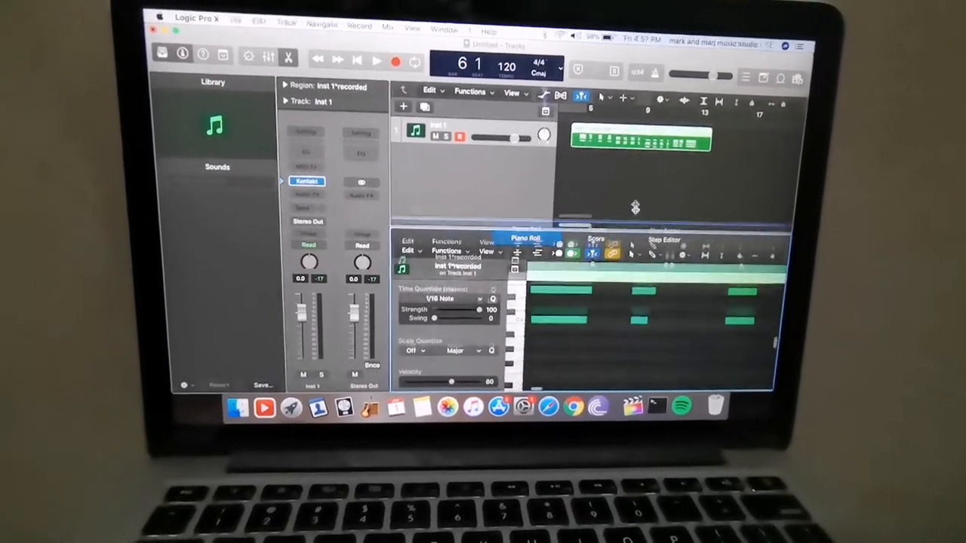
{"action": "scroll", "coordinate": [613, 283], "scroll_direction": "up", "scroll_amount": 3}
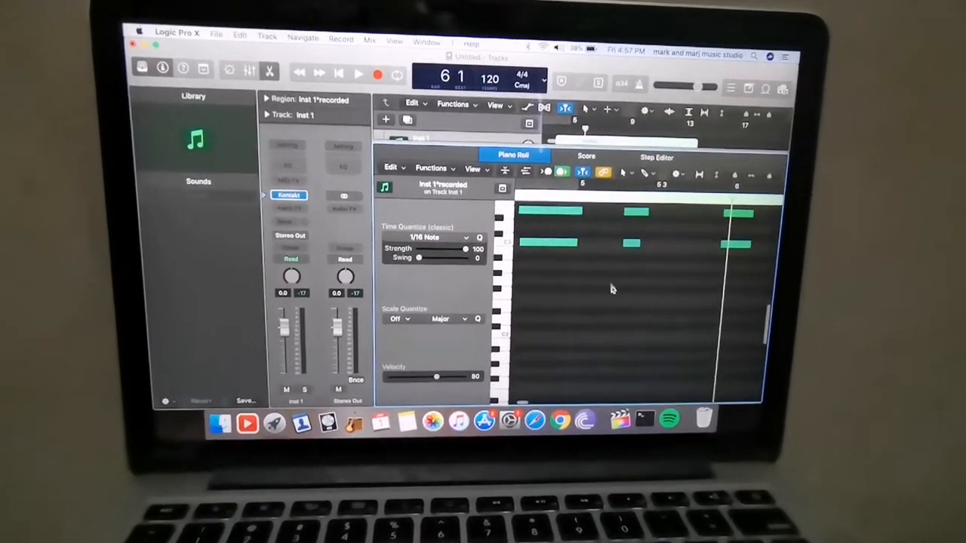
{"action": "scroll", "coordinate": [615, 280], "scroll_direction": "down", "scroll_amount": 5}
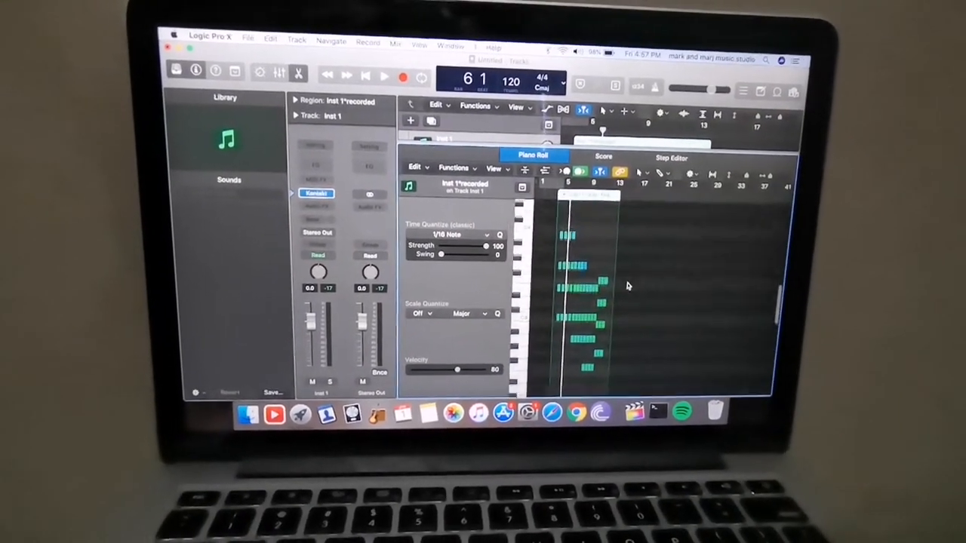
{"action": "scroll", "coordinate": [624, 303], "scroll_direction": "up", "scroll_amount": 3}
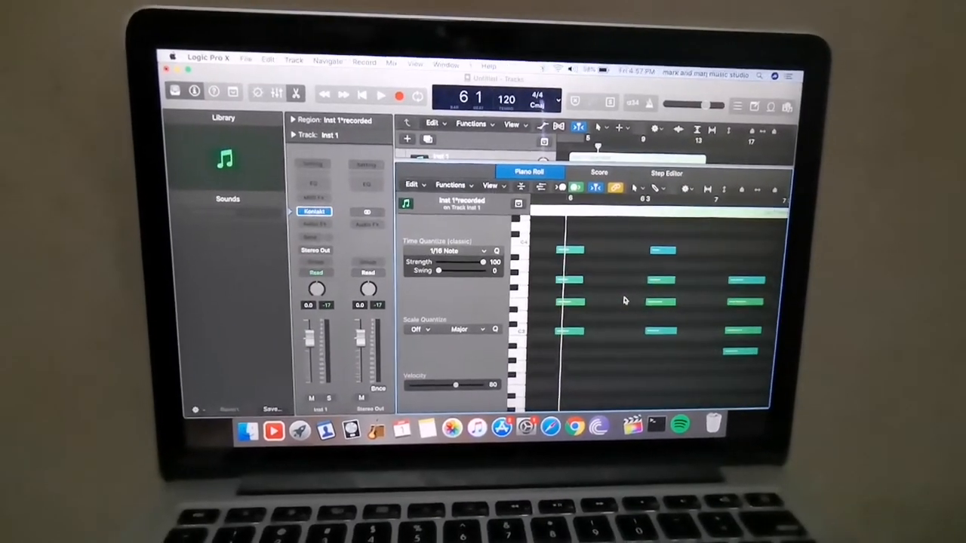
{"action": "scroll", "coordinate": [626, 301], "scroll_direction": "up", "scroll_amount": 2}
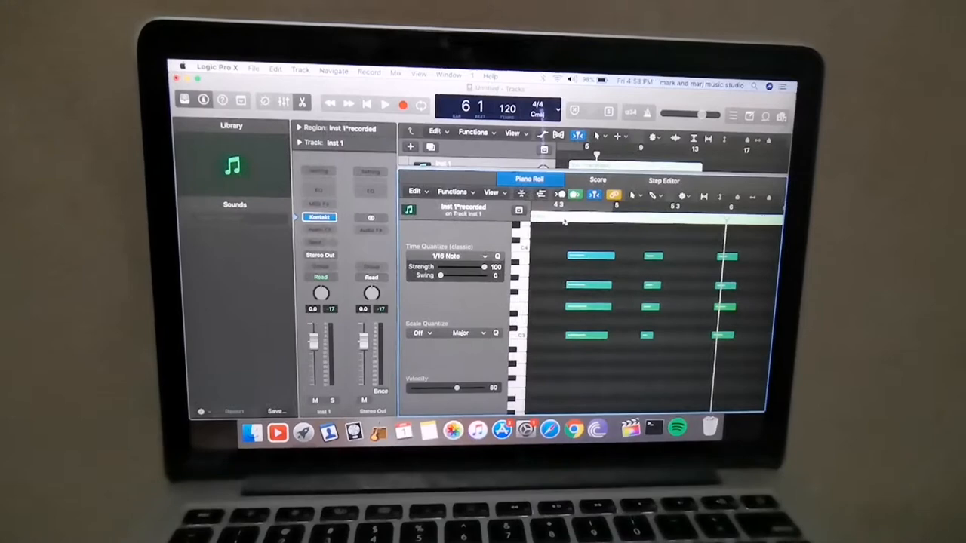
{"action": "double_click", "coordinate": [564, 220]}
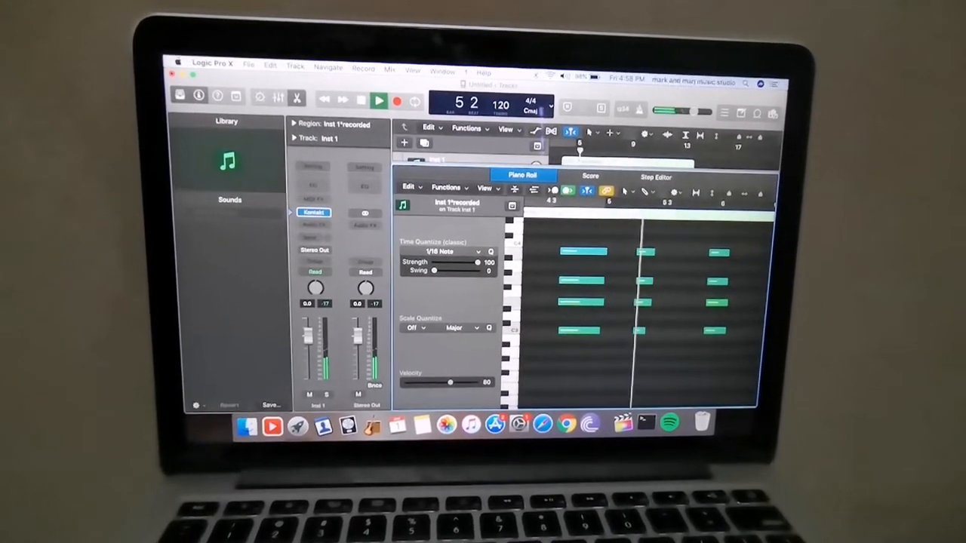
{"action": "key", "text": "space"}
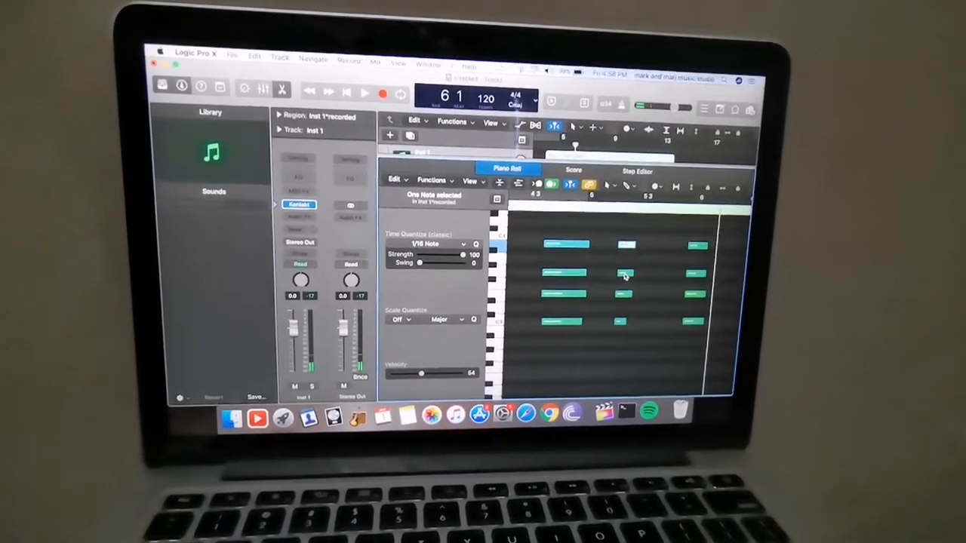
{"action": "left_click", "coordinate": [625, 275]}
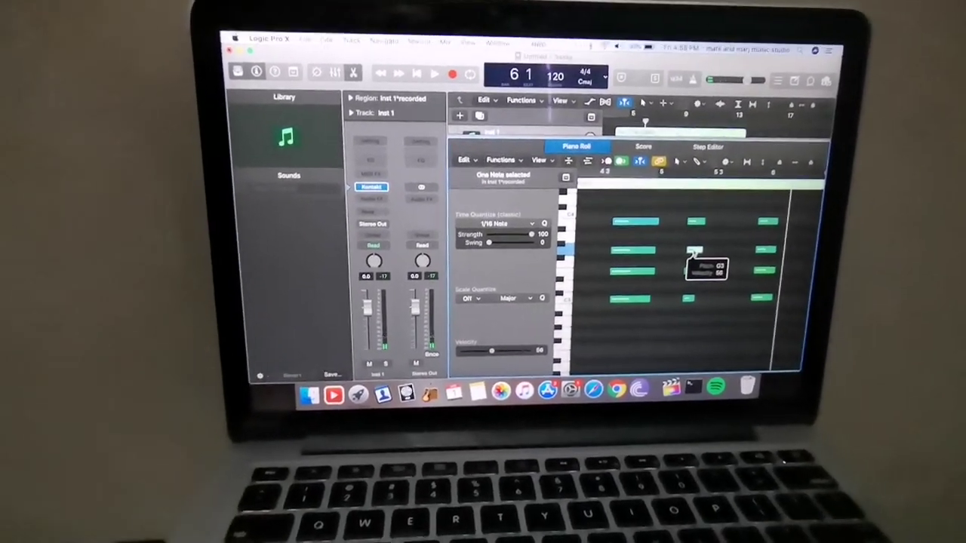
Insert a Channel EQ on the piano track after Kontakt
{"action": "left_click", "coordinate": [349, 225]}
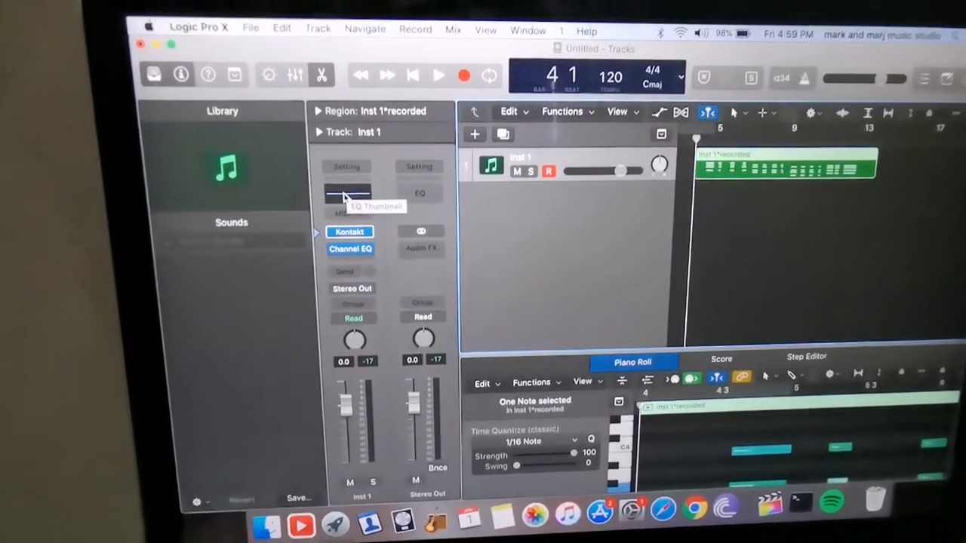
In the Channel EQ editor, toggle the Analyzer and cut the 710 Hz band to about -3 dB
{"action": "left_click", "coordinate": [345, 196]}
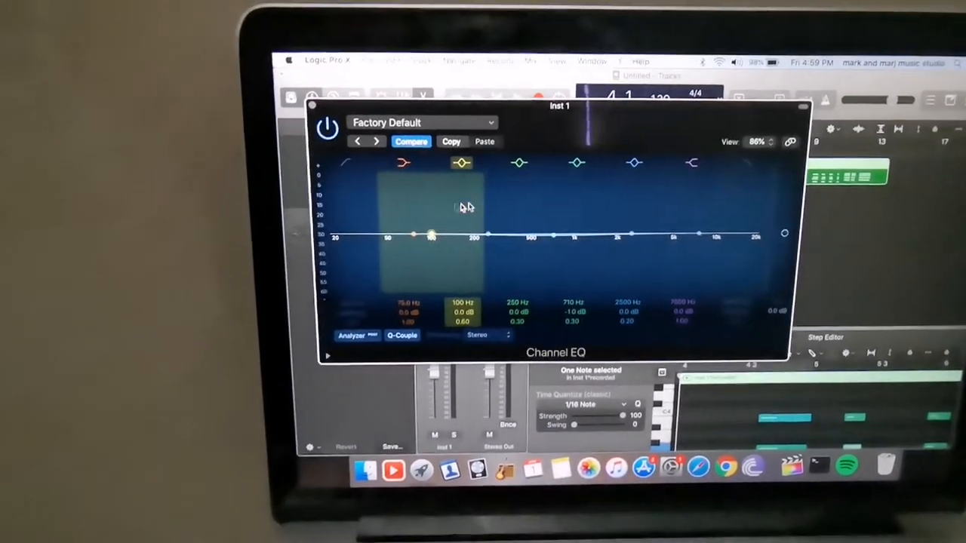
{"action": "left_click_drag", "start_coordinate": [541, 127], "coordinate": [552, 202]}
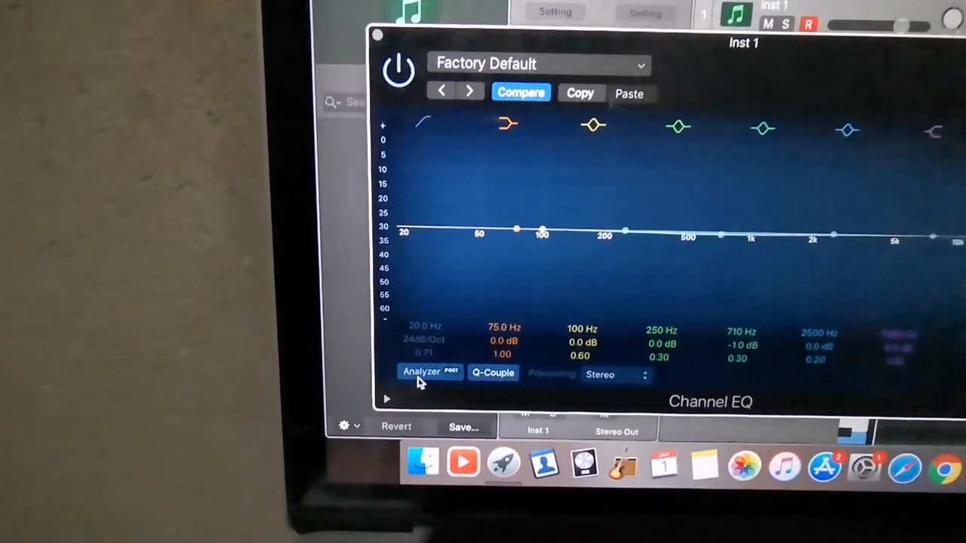
{"action": "left_click", "coordinate": [420, 375]}
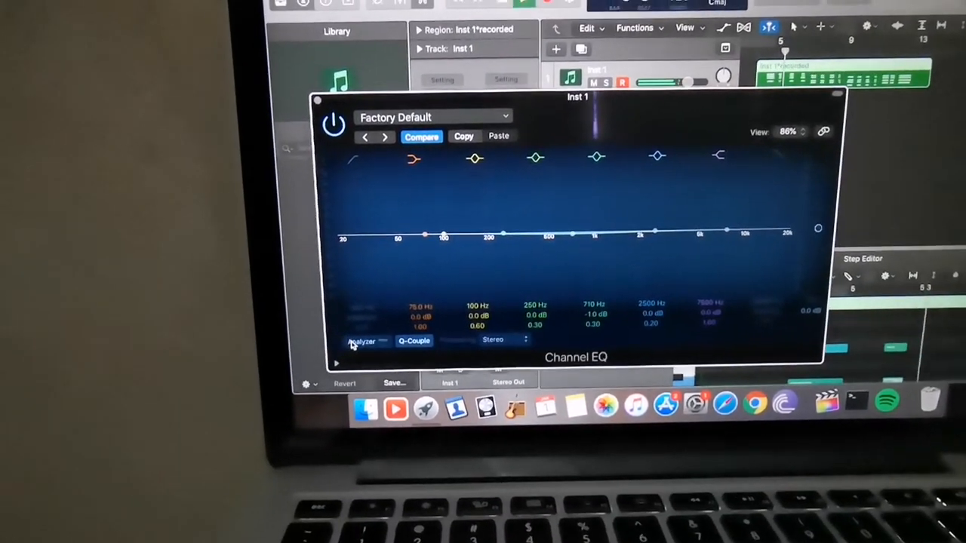
{"action": "left_click", "coordinate": [355, 341]}
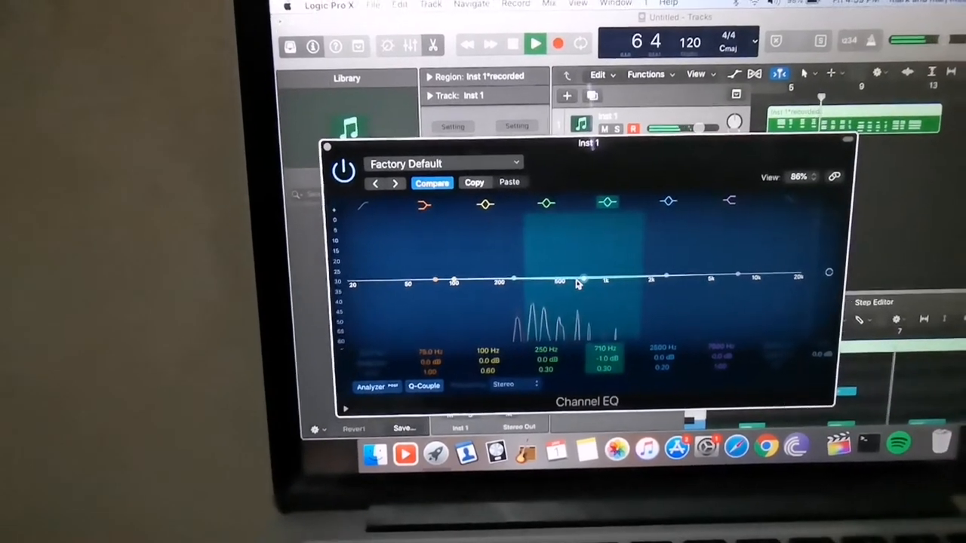
{"action": "left_click_drag", "start_coordinate": [581, 285], "coordinate": [582, 291]}
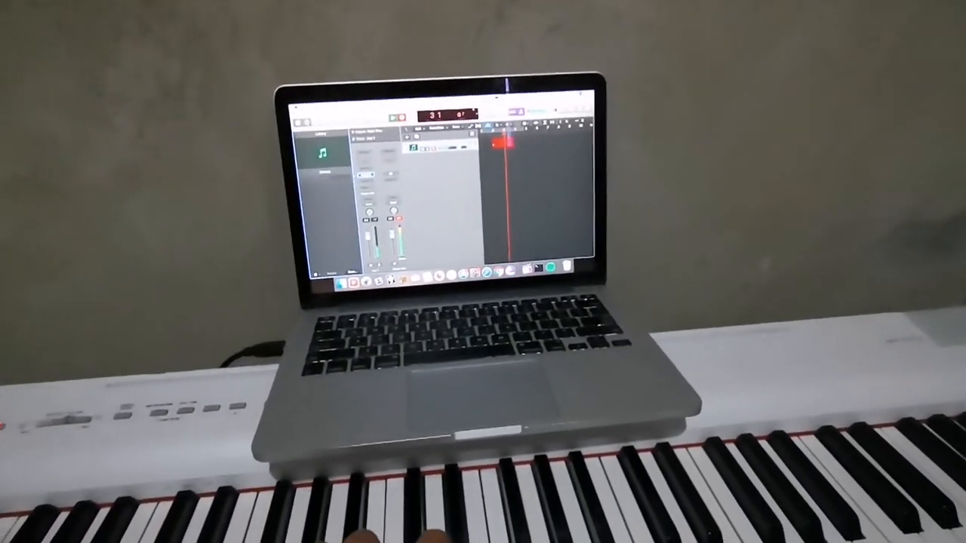
Stop the current recording and record a fresh take on the Inst 1 track
{"action": "key", "text": "space"}
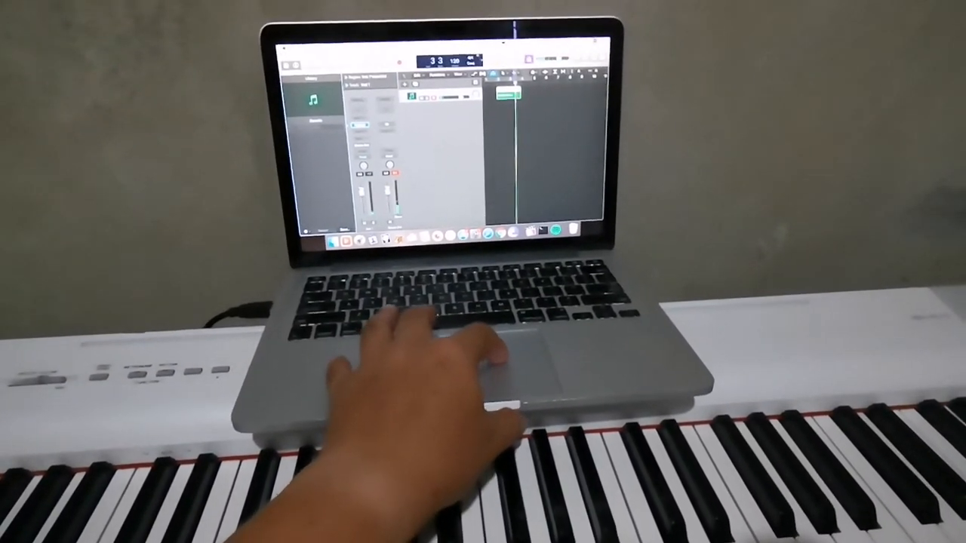
{"action": "key", "text": "r"}
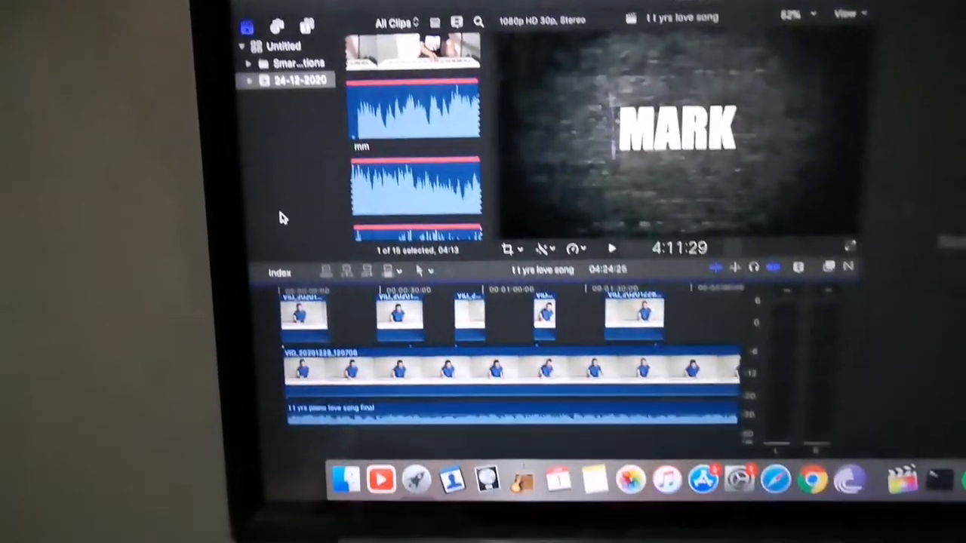
Lower the performance video clip's own audio to about -87 dB so only the piano recording is heard
{"action": "left_click", "coordinate": [357, 357]}
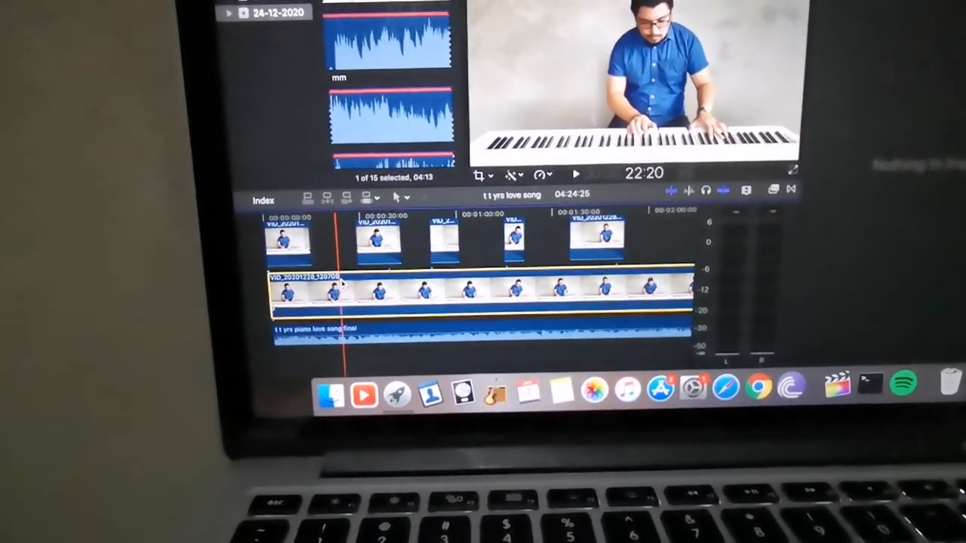
{"action": "left_click", "coordinate": [341, 282]}
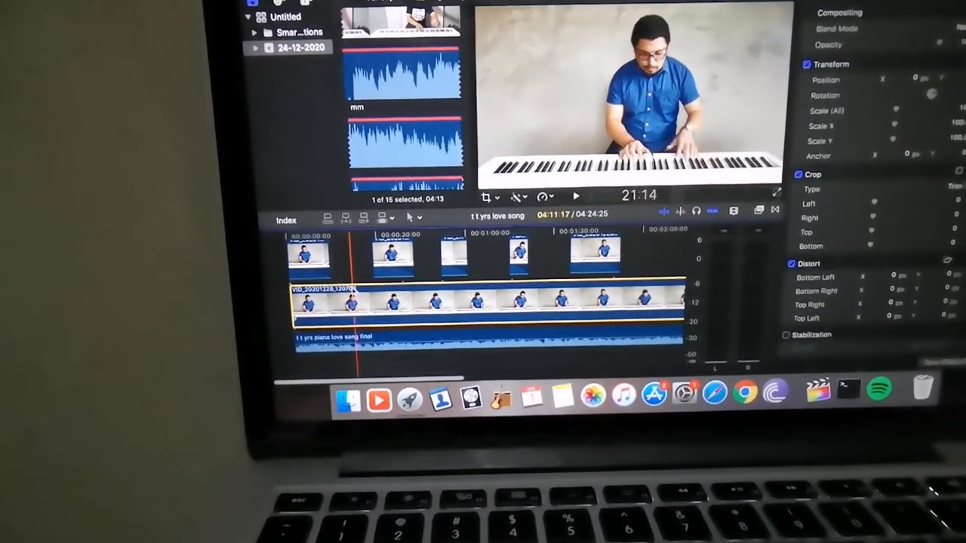
{"action": "left_click", "coordinate": [309, 236]}
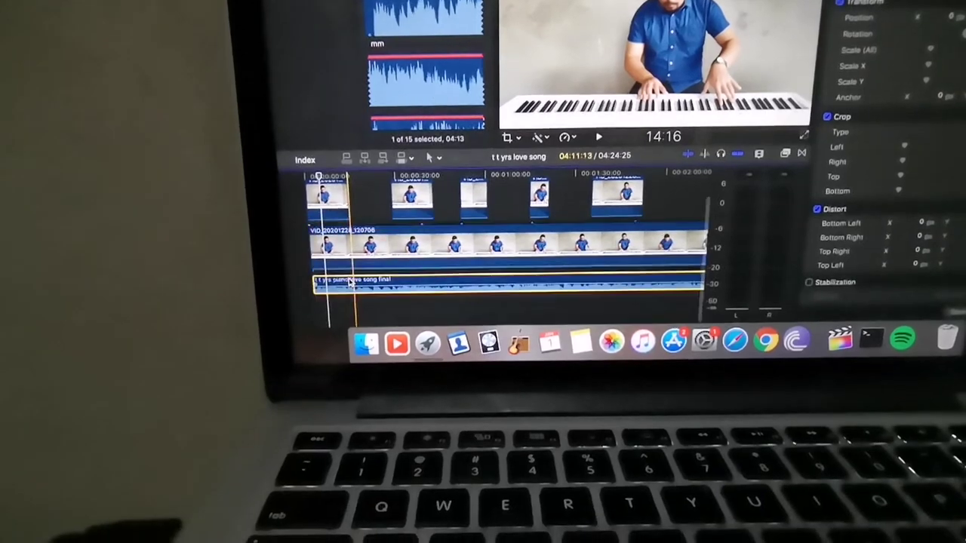
{"action": "left_click", "coordinate": [352, 322]}
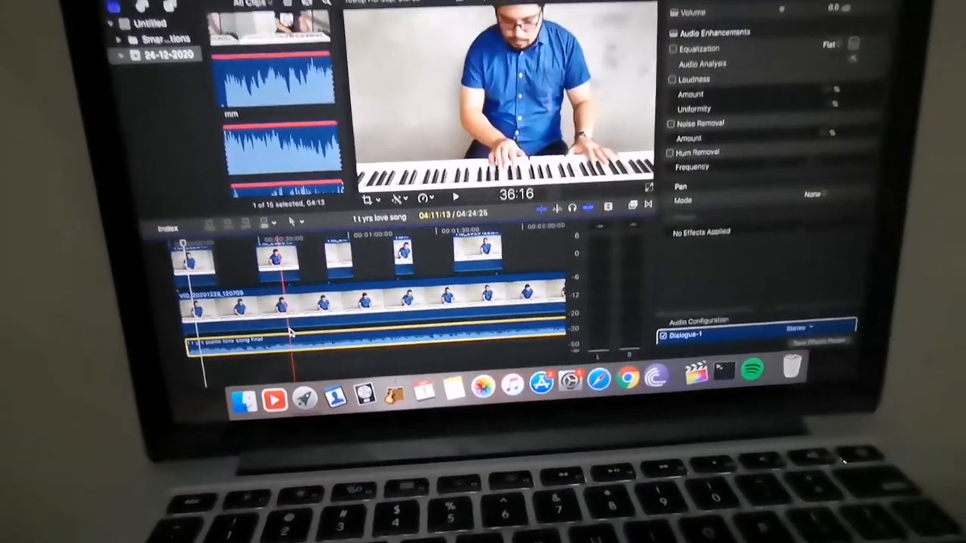
{"action": "left_click_drag", "start_coordinate": [483, 218], "coordinate": [485, 227]}
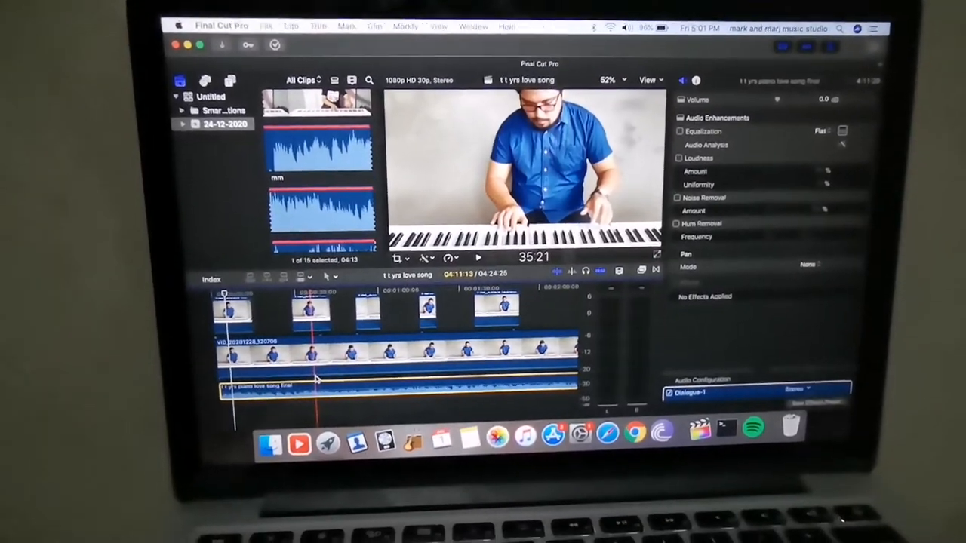